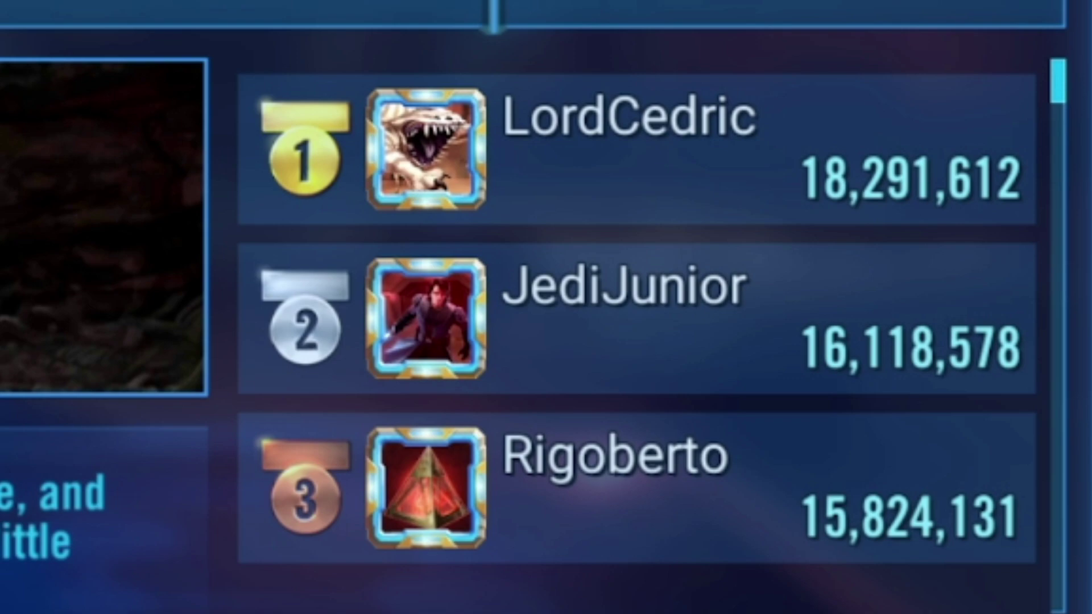
# Scroll the leaderboard from rank 1 down to ranks 21–23.
pyautogui.scroll(-10, 637, 318)
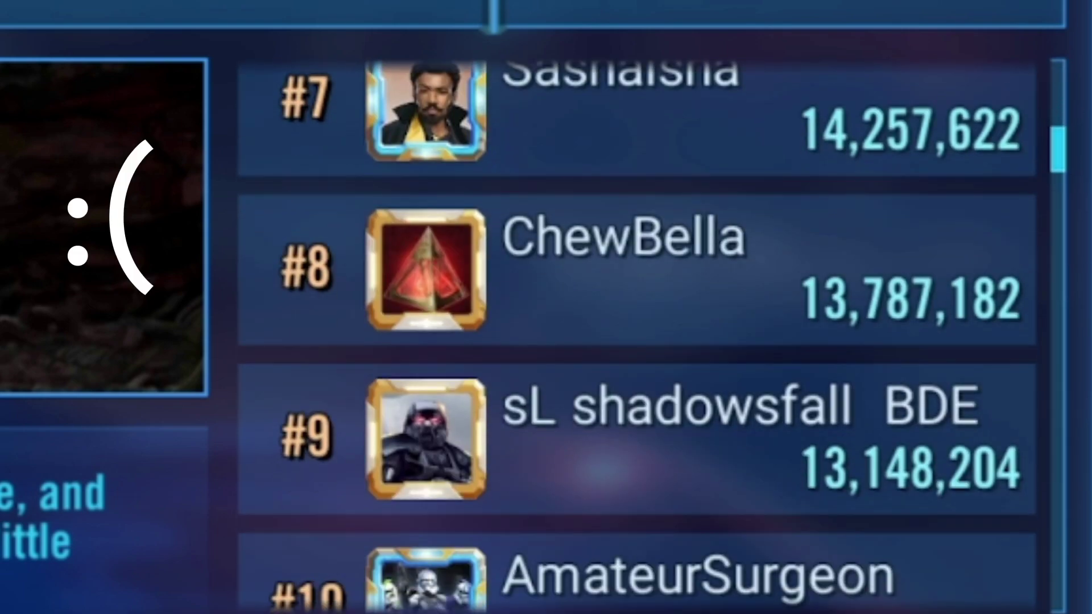
pyautogui.scroll(-10, 637, 318)
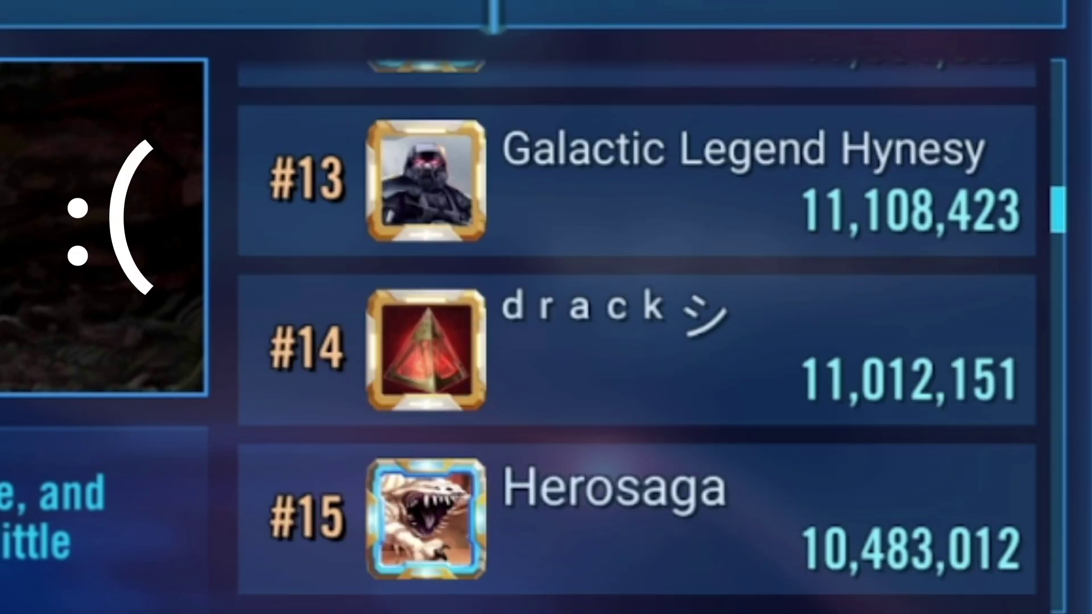
pyautogui.scroll(-10, 637, 318)
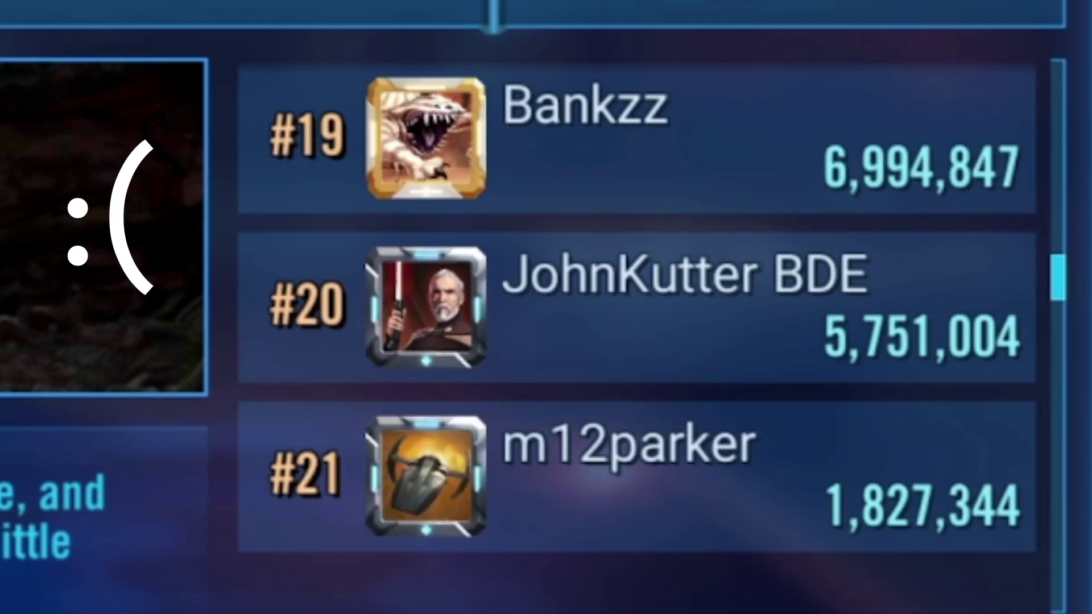
pyautogui.scroll(-3, 637, 318)
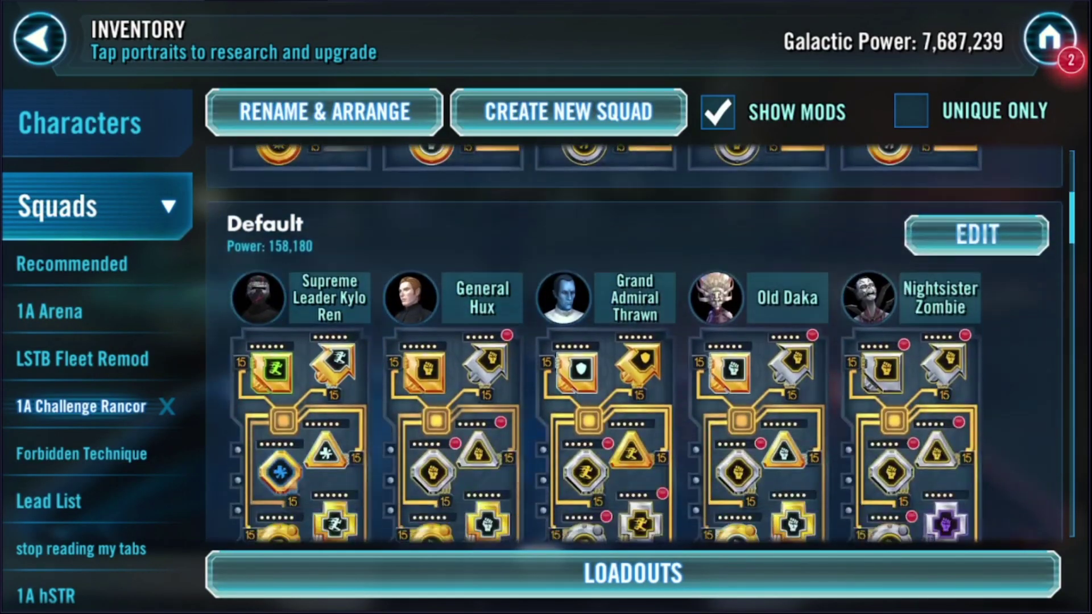
pyautogui.scroll(-10, 635, 341)
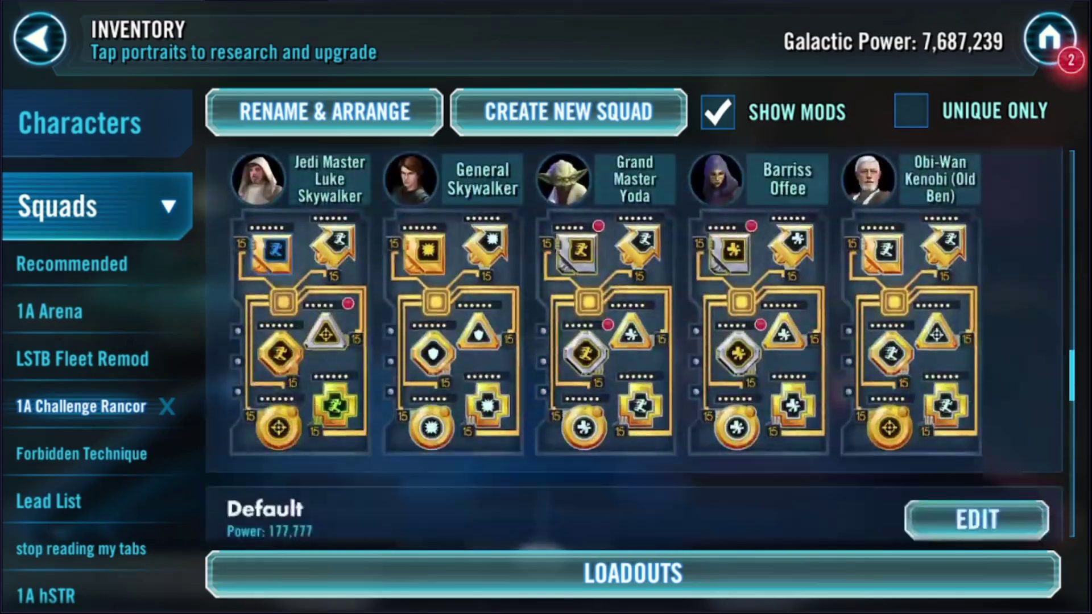
# Scroll through the saved squads, then start the stopwatch as the remod calculation begins.
pyautogui.click(485, 583)
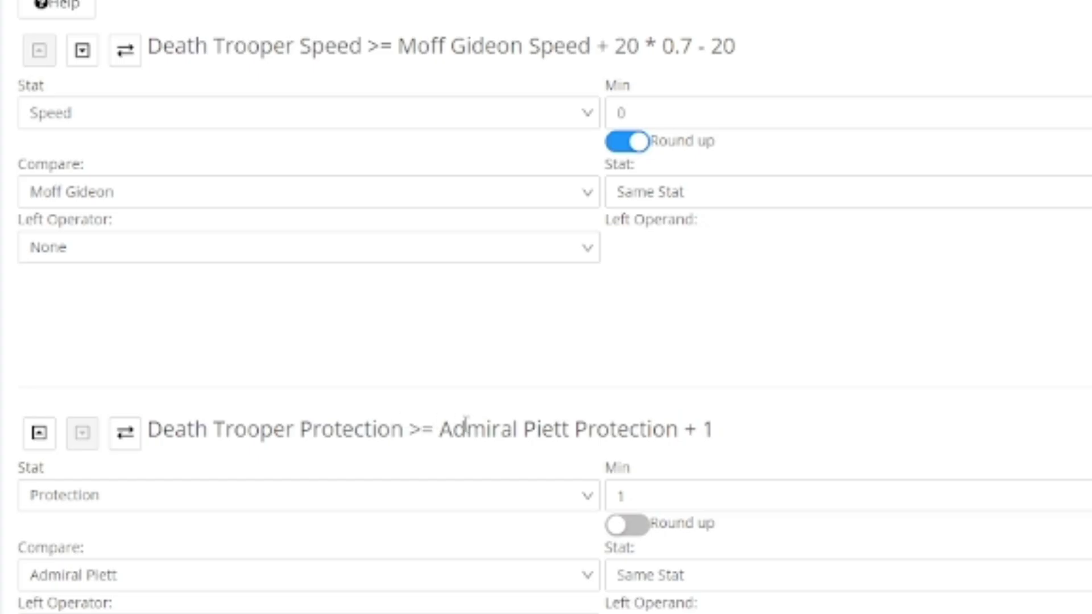
# Wait while the calculating dialog works through the units to about 48%.
pyautogui.moveTo(453, 429); pyautogui.dragTo(672, 438)
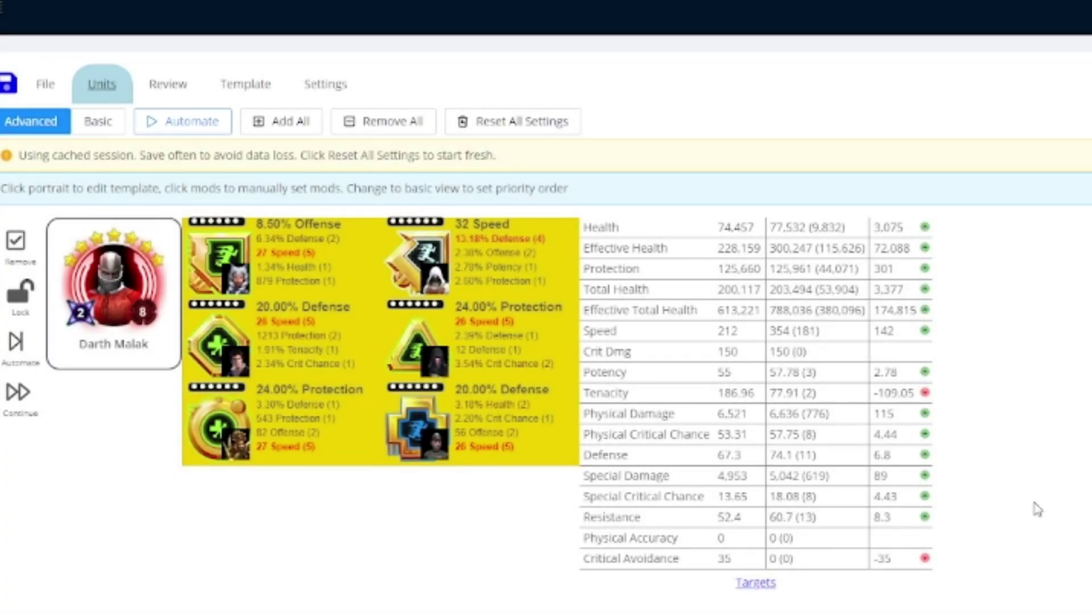
# Scroll down the Units page to review each unit's new mods and stat comparison table.
pyautogui.scroll(-15, 1019, 512)
pyautogui.scroll(-20, 1017, 512)
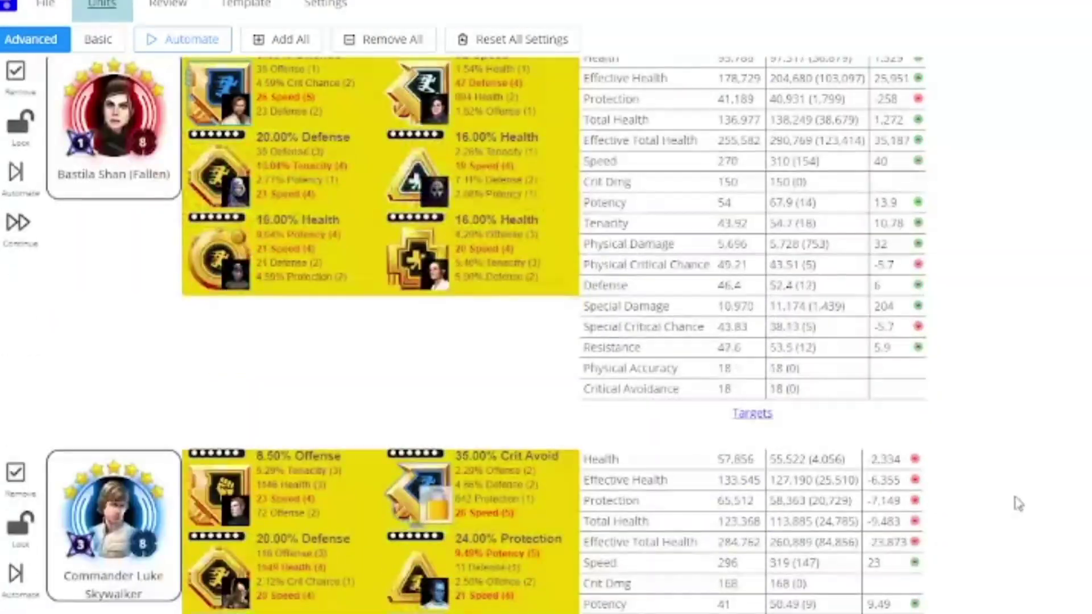
pyautogui.scroll(-20, 1021, 502)
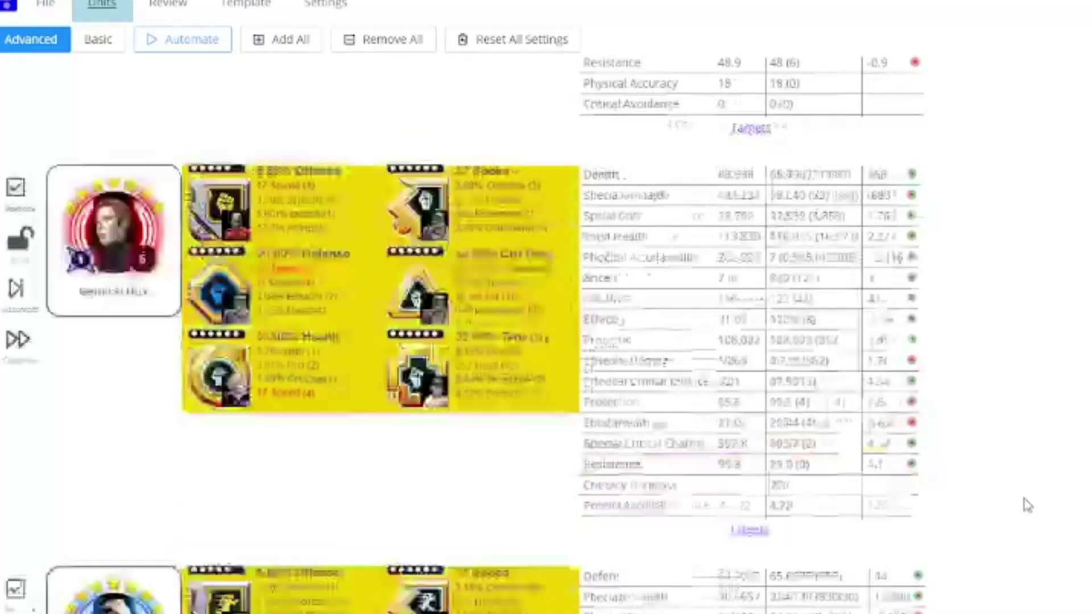
pyautogui.scroll(-20, 1076, 535)
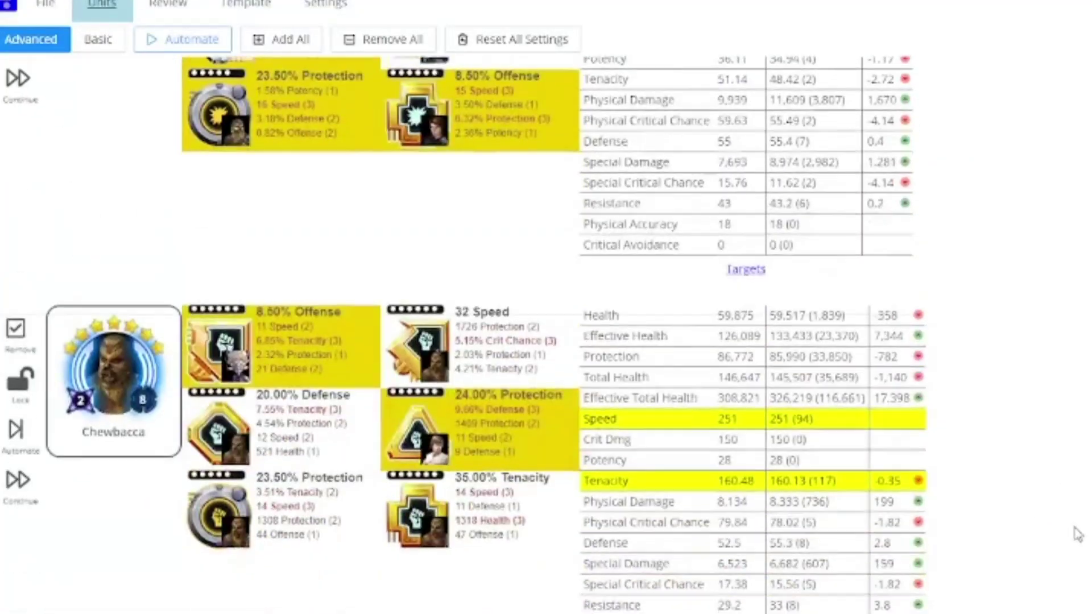
pyautogui.moveTo(820, 215); pyautogui.dragTo(778, 215)
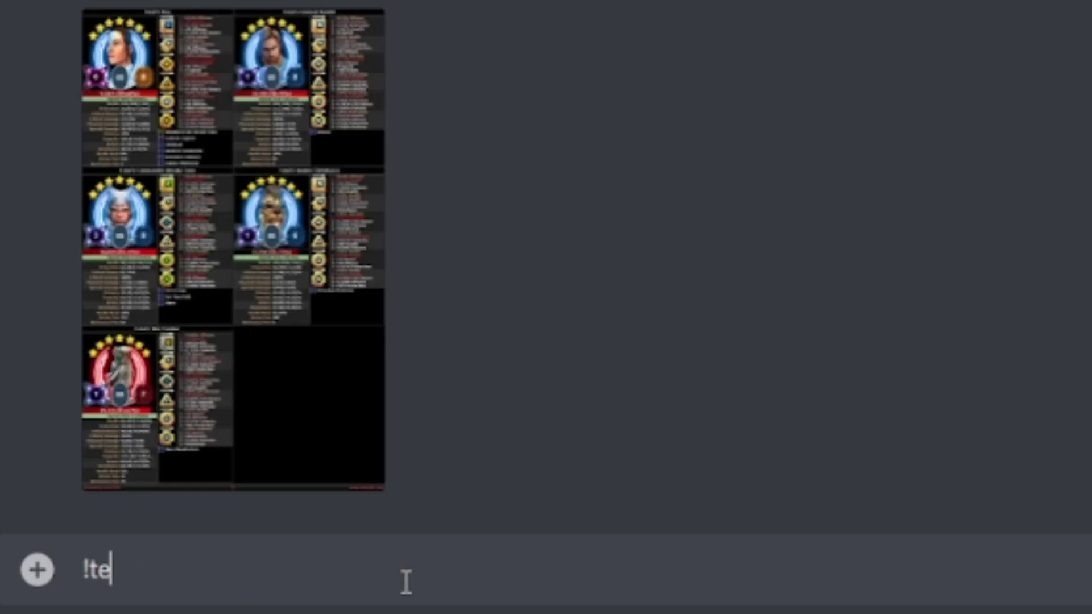
# Send the '!test 50kam' command to HotBot.
pyautogui.press('Return')
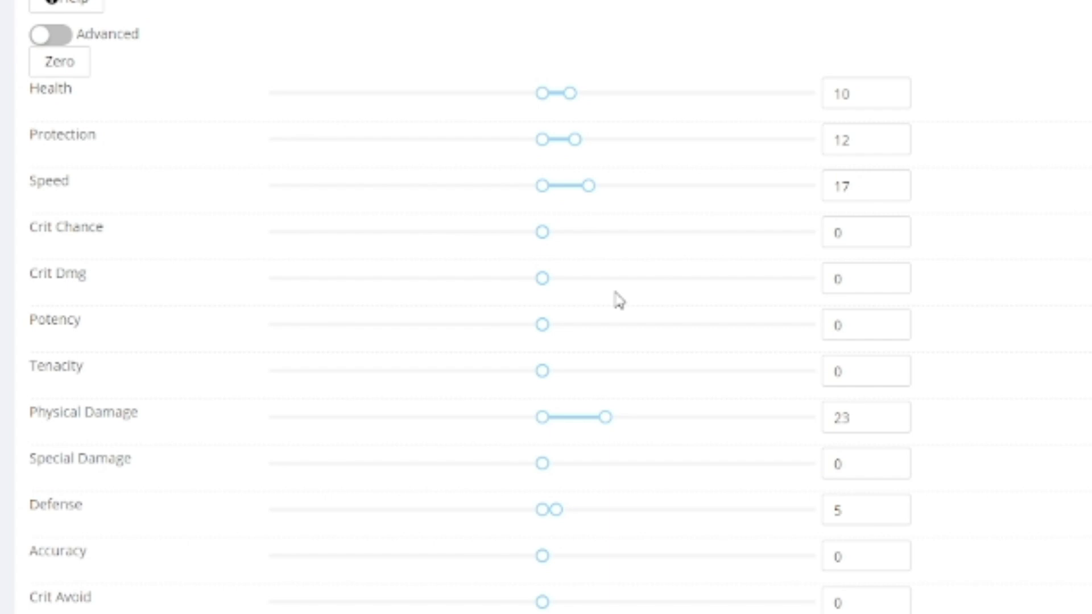
# Set the Physical Damage weight to 89 and Protection to 50.
pyautogui.moveTo(609, 424)
pyautogui.moveTo(608, 423); pyautogui.dragTo(794, 441)
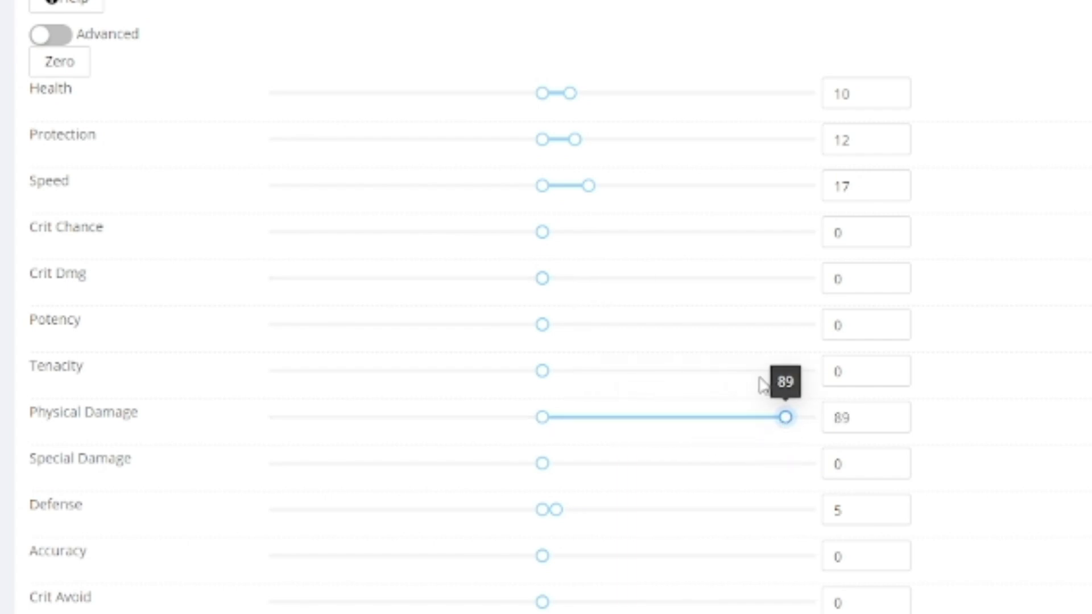
pyautogui.moveTo(578, 142); pyautogui.dragTo(685, 146)
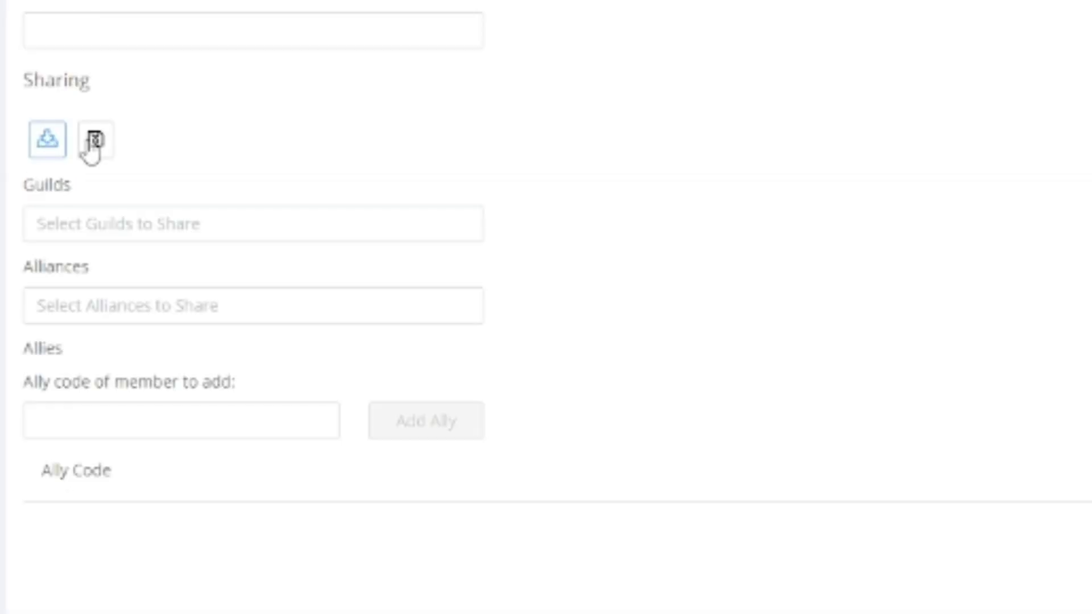
# Check the guild and alliance sharing options, leaving the template unshared.
pyautogui.click(90, 149)
pyautogui.click(57, 152)
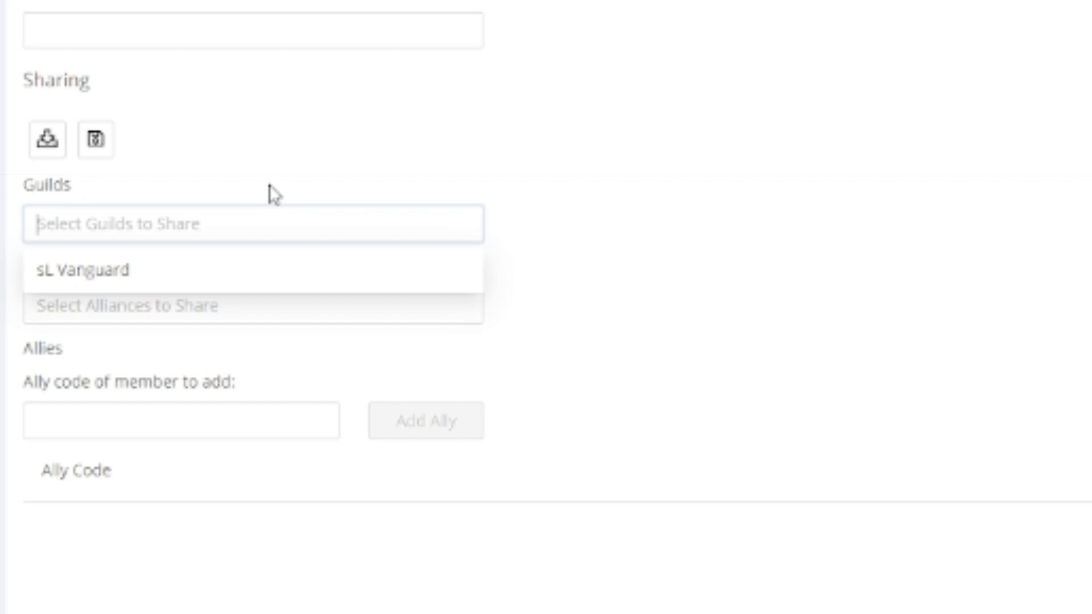
pyautogui.click(110, 344)
pyautogui.click(147, 309)
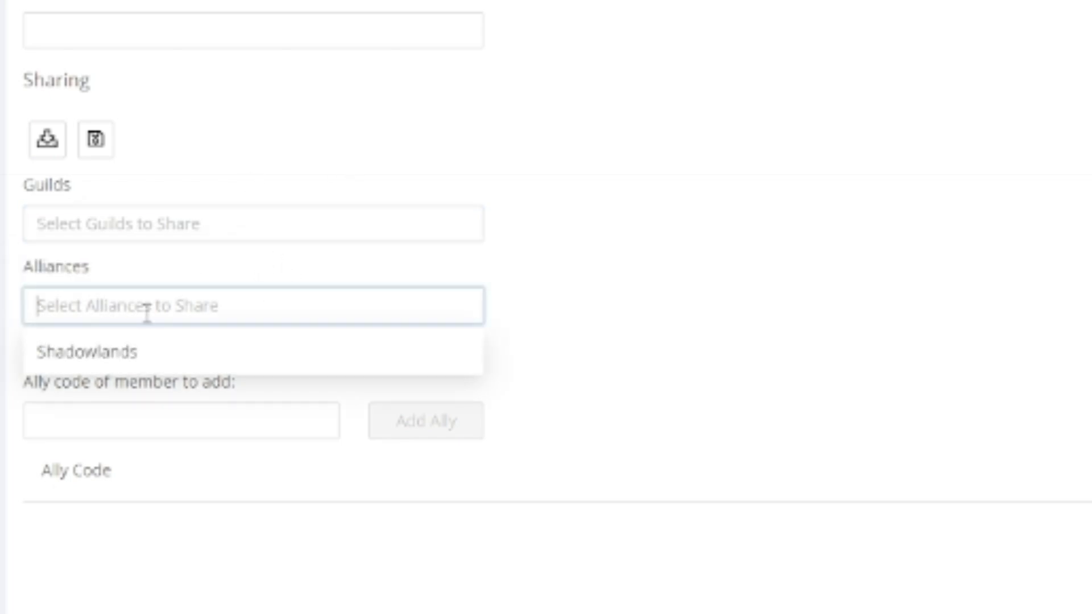
pyautogui.click(773, 253)
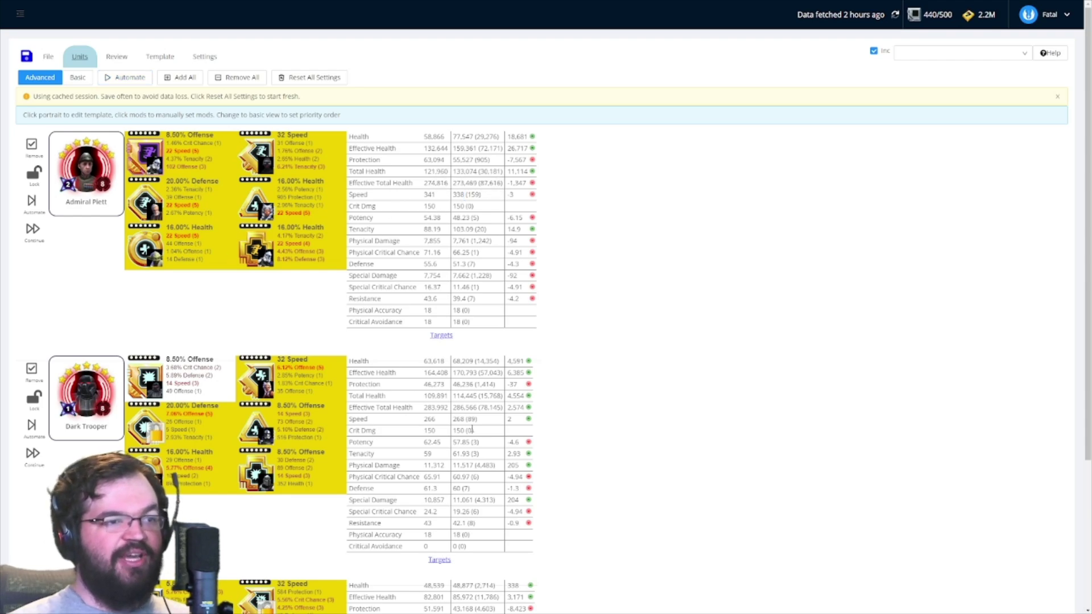
# Review Dark Trooper's Required, Desired and Primaries tabs, checking the Physical Damage minimum and Speed target.
pyautogui.scroll(-4, 466, 418)
pyautogui.click(90, 199)
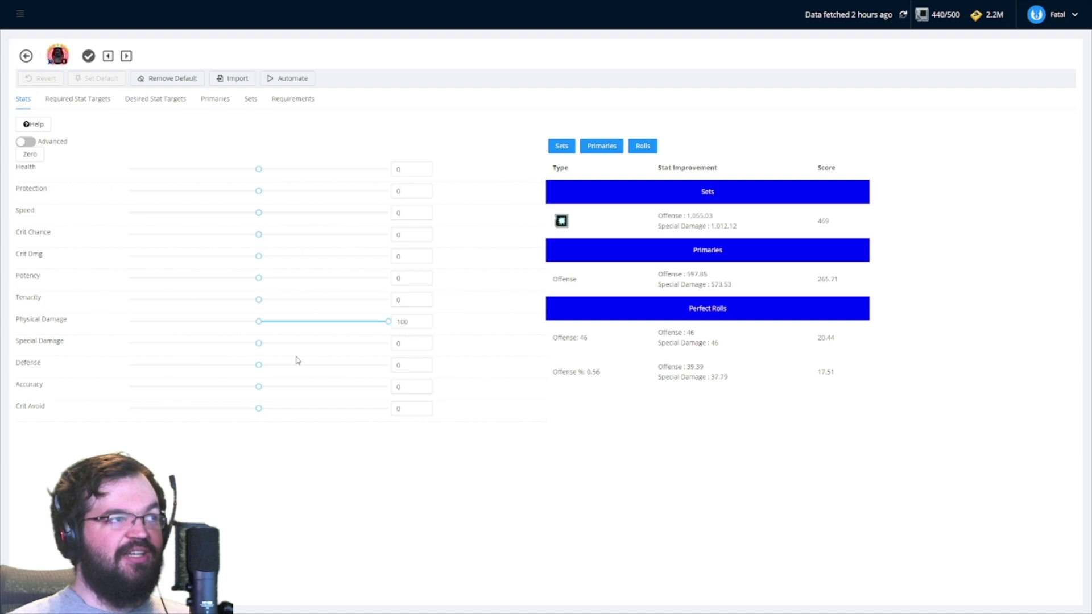
pyautogui.click(154, 107)
pyautogui.click(102, 108)
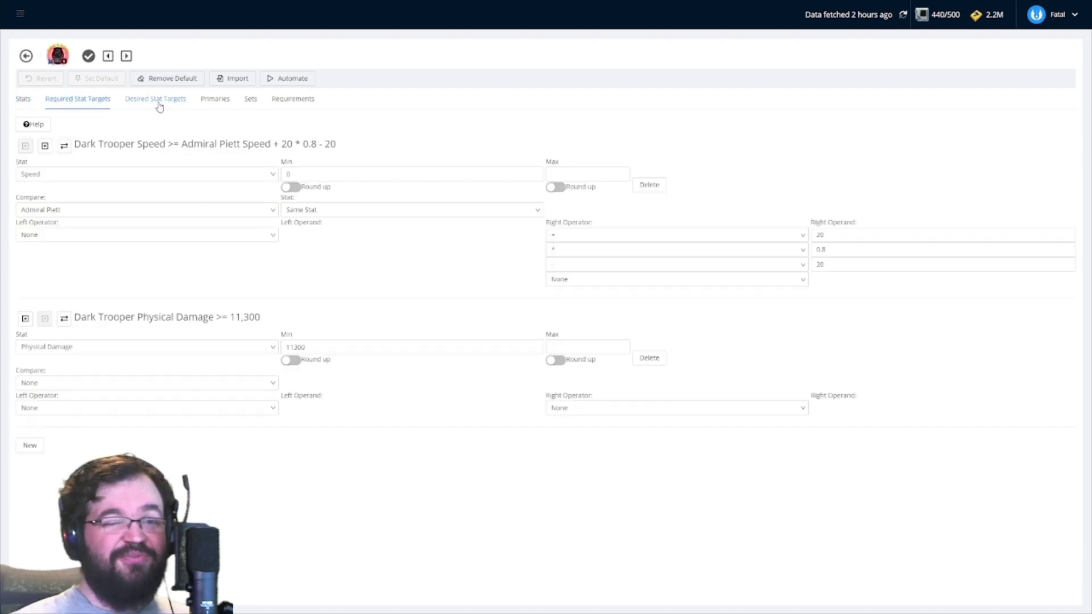
pyautogui.moveTo(306, 347); pyautogui.dragTo(294, 347)
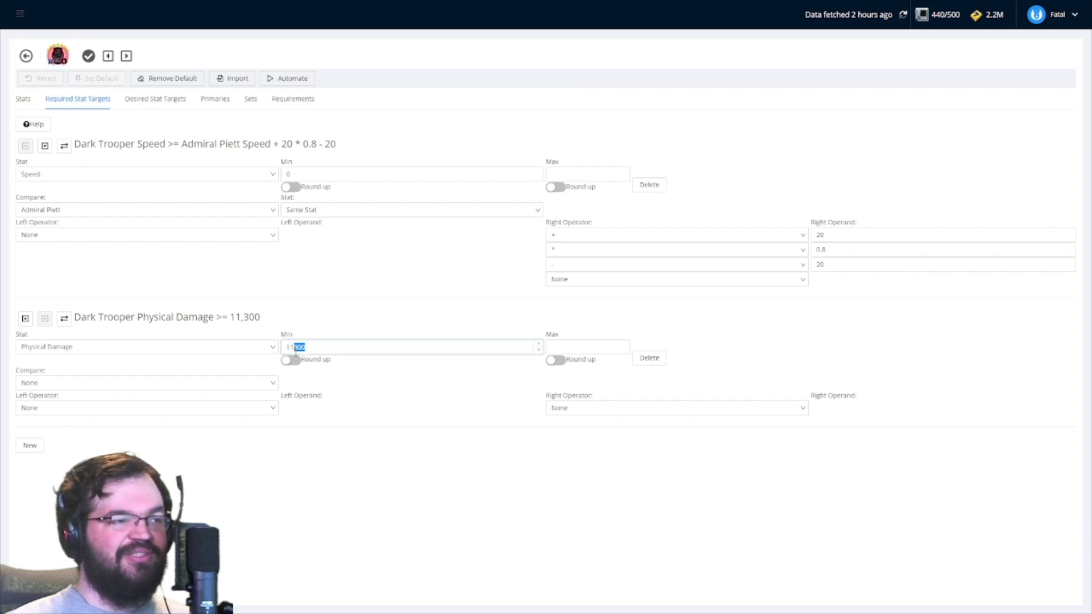
pyautogui.click(296, 349)
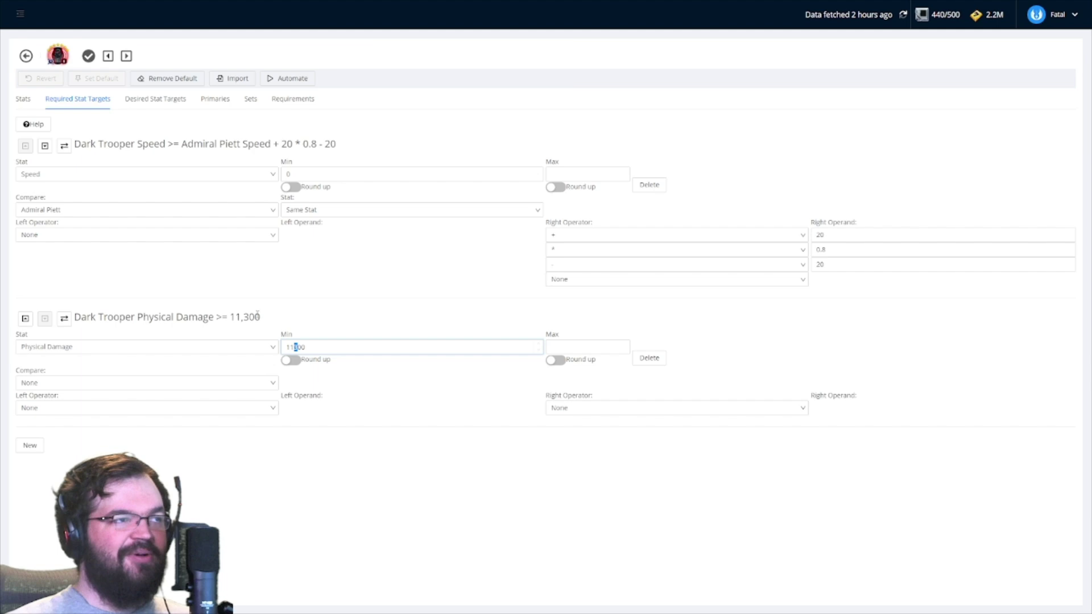
pyautogui.moveTo(331, 144)
pyautogui.mouseDown()
pyautogui.moveTo(96, 144)
pyautogui.moveTo(324, 144)
pyautogui.mouseUp()
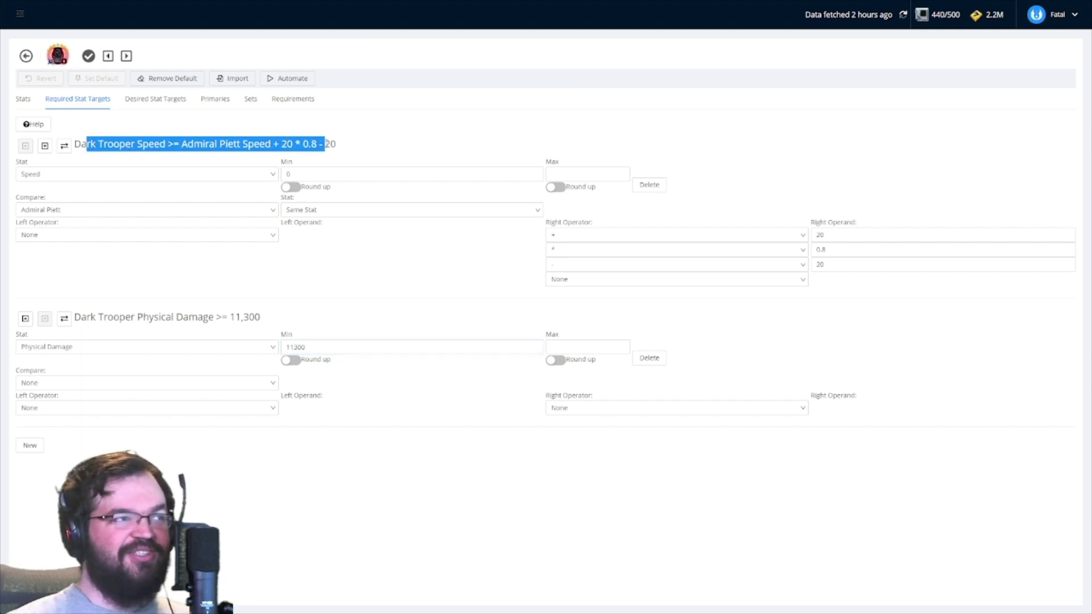
pyautogui.click(181, 101)
pyautogui.click(216, 100)
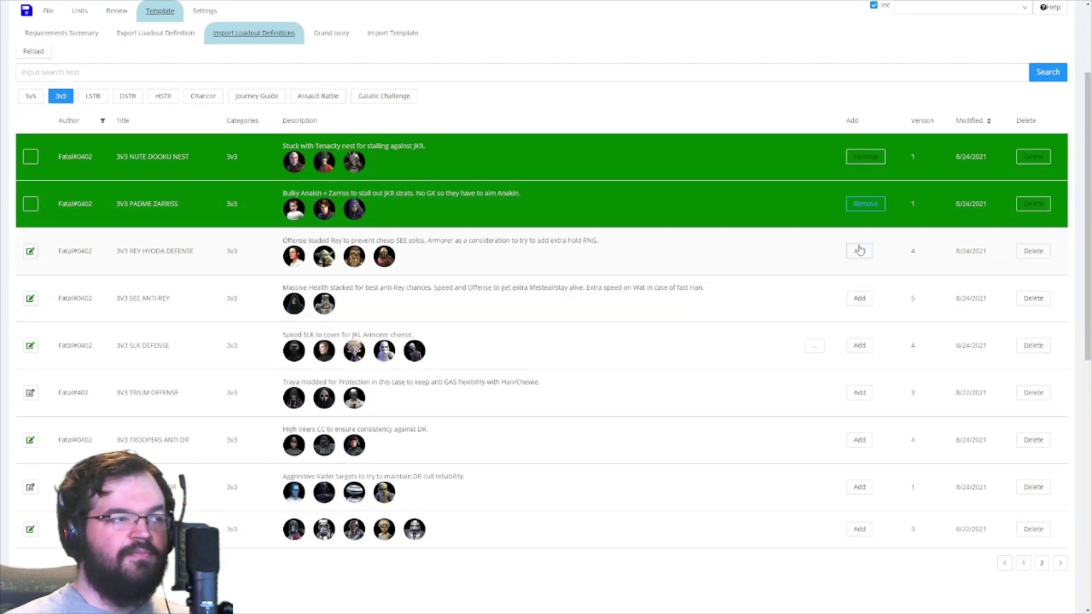
# Add the REY HYODA DEFENSE, SEE ANTI-REY, SLK DEFENSE, TRIUM OFFENSE, TROOPERS ANTI DR and VADER ANTI DR definitions.
pyautogui.click(860, 250)
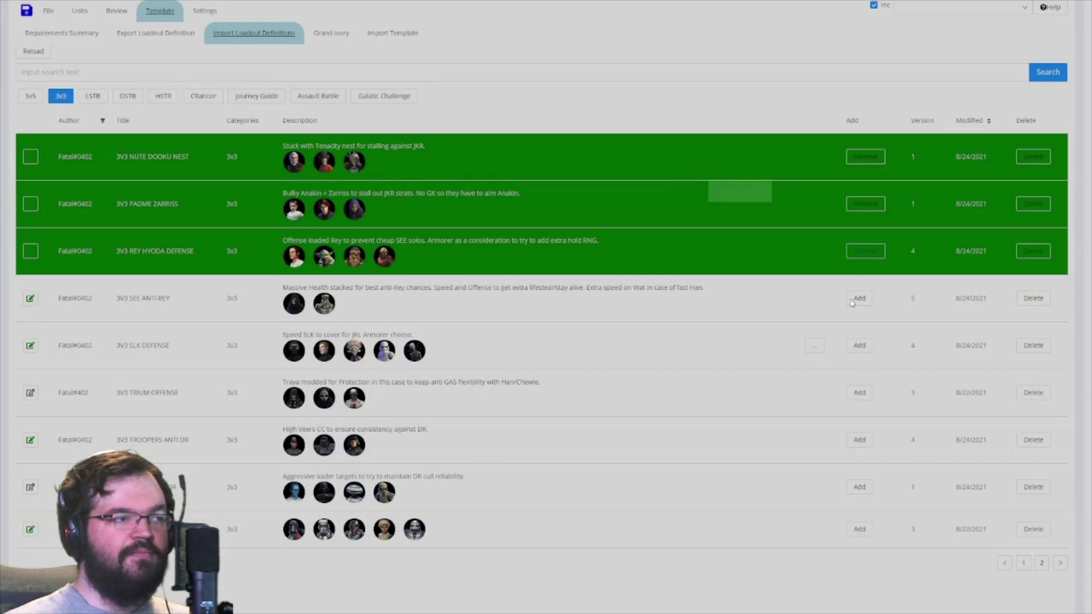
pyautogui.click(860, 298)
pyautogui.click(859, 346)
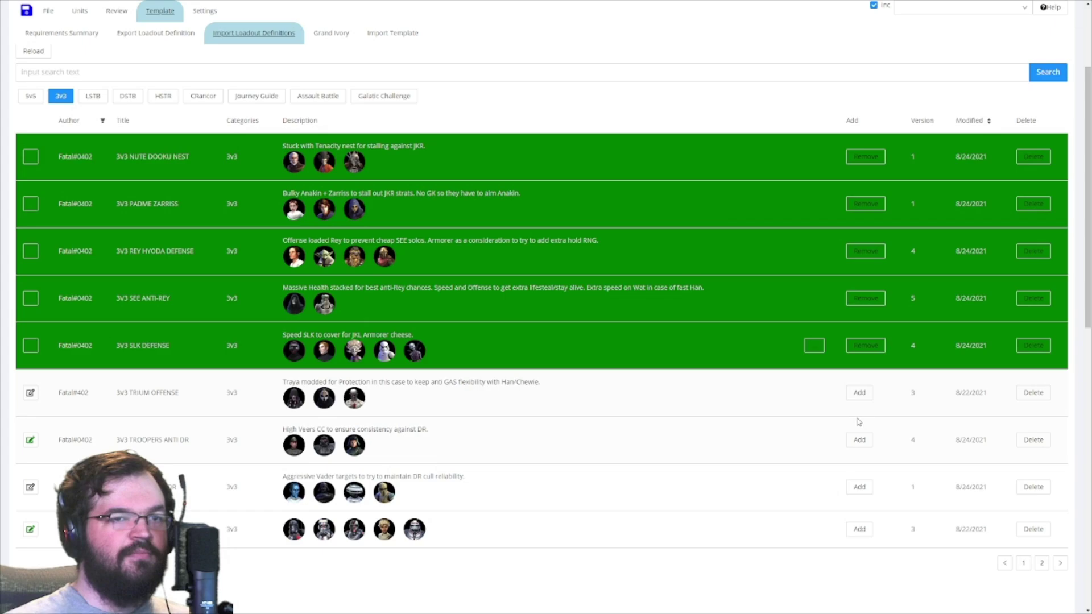
pyautogui.click(859, 393)
pyautogui.scroll(-3, 836, 318)
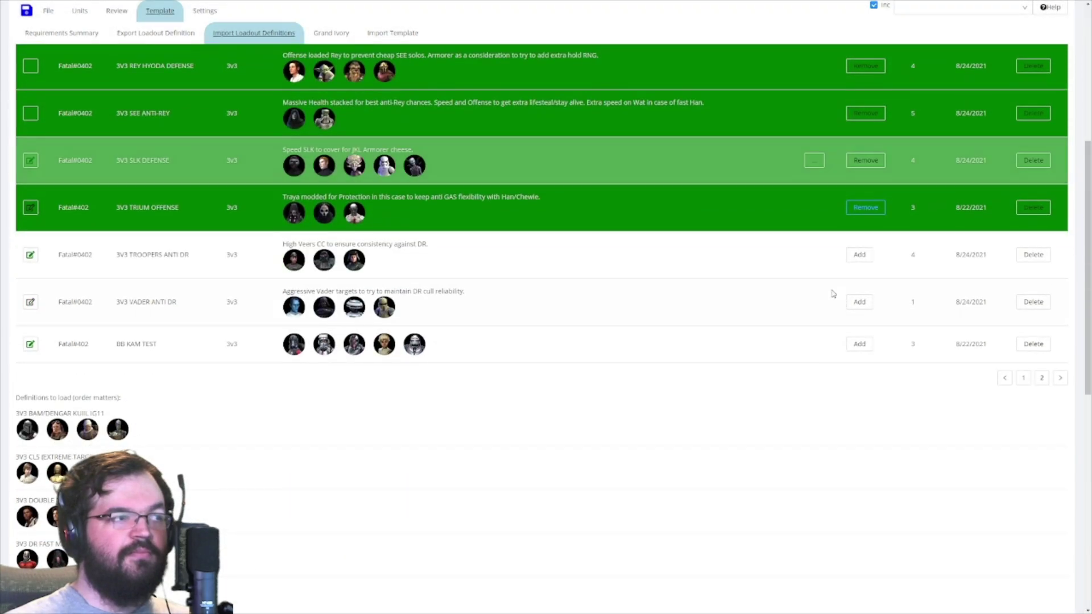
pyautogui.click(858, 255)
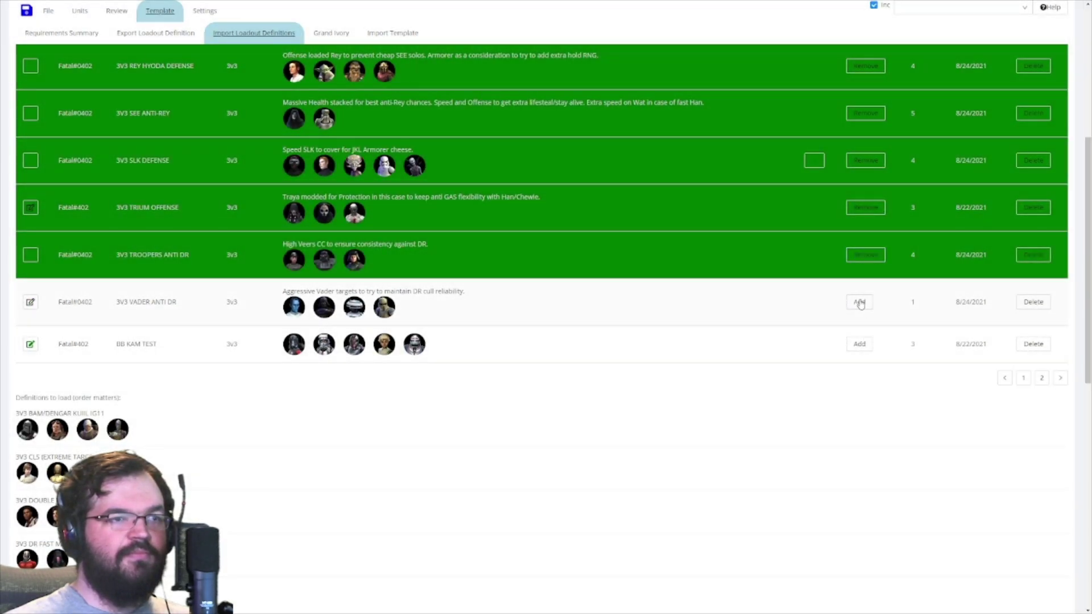
pyautogui.click(859, 302)
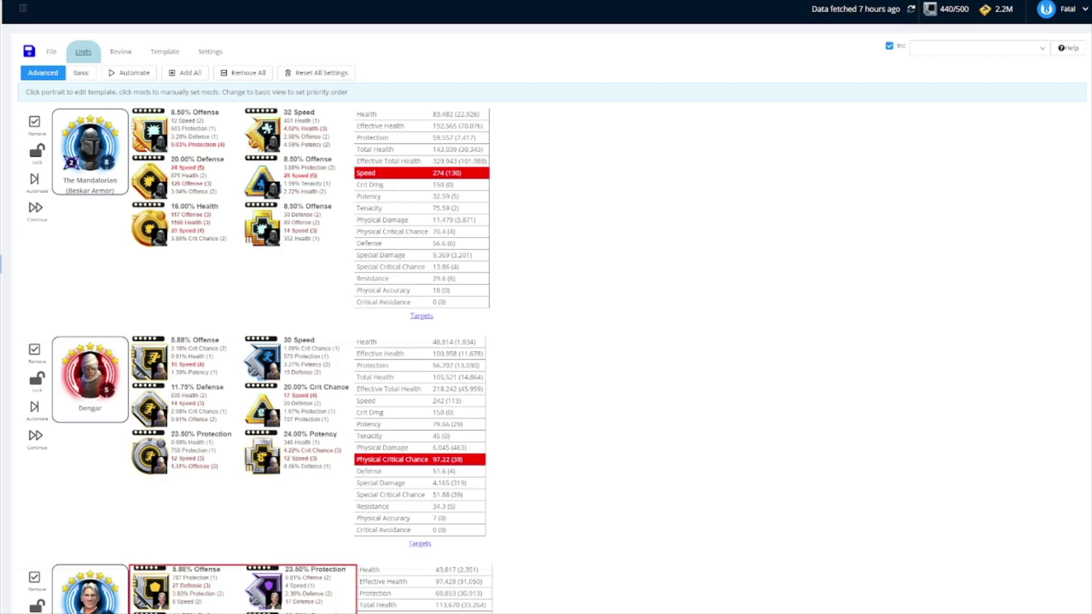
# Equip The Mandalorian (Beskar Armor) with the 32 Speed mod carrying 6.12% Offense.
pyautogui.click(185, 227)
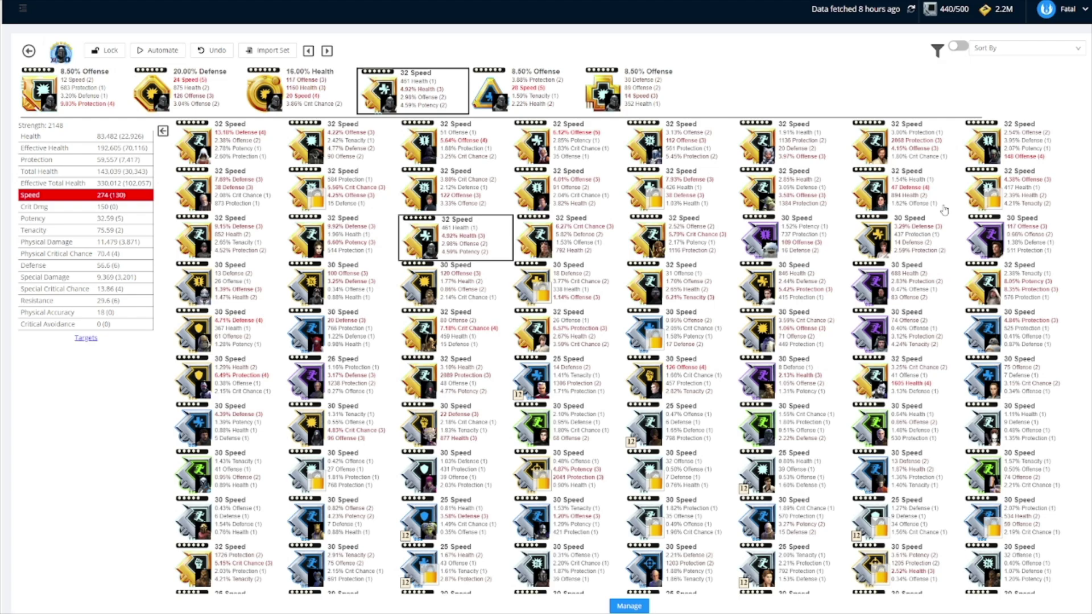
pyautogui.click(587, 151)
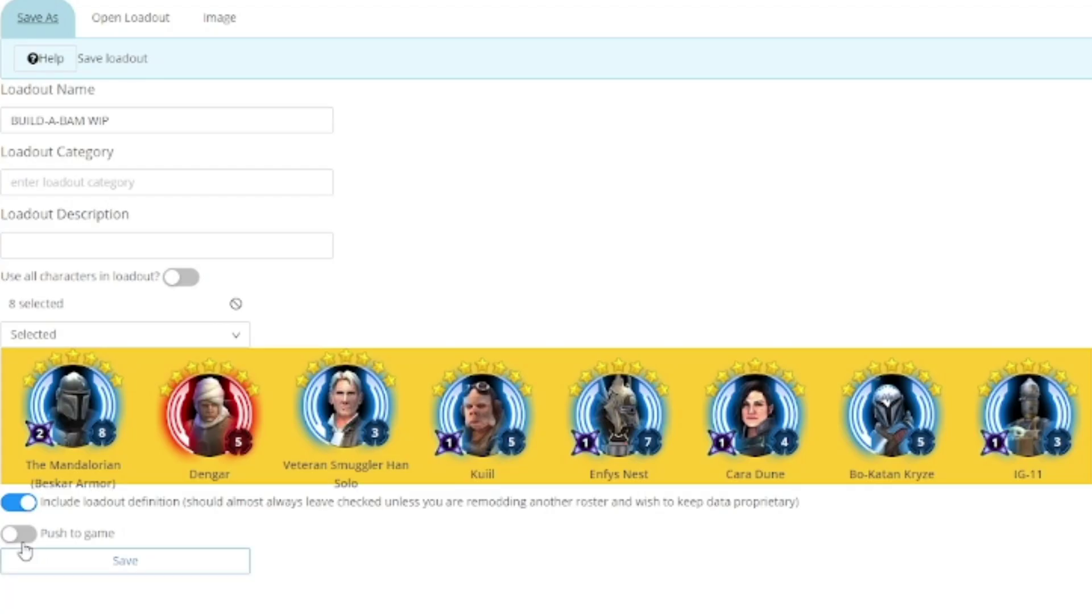
# Enable Push to game for the BUILD-A-BAM WIP loadout.
pyautogui.click(21, 538)
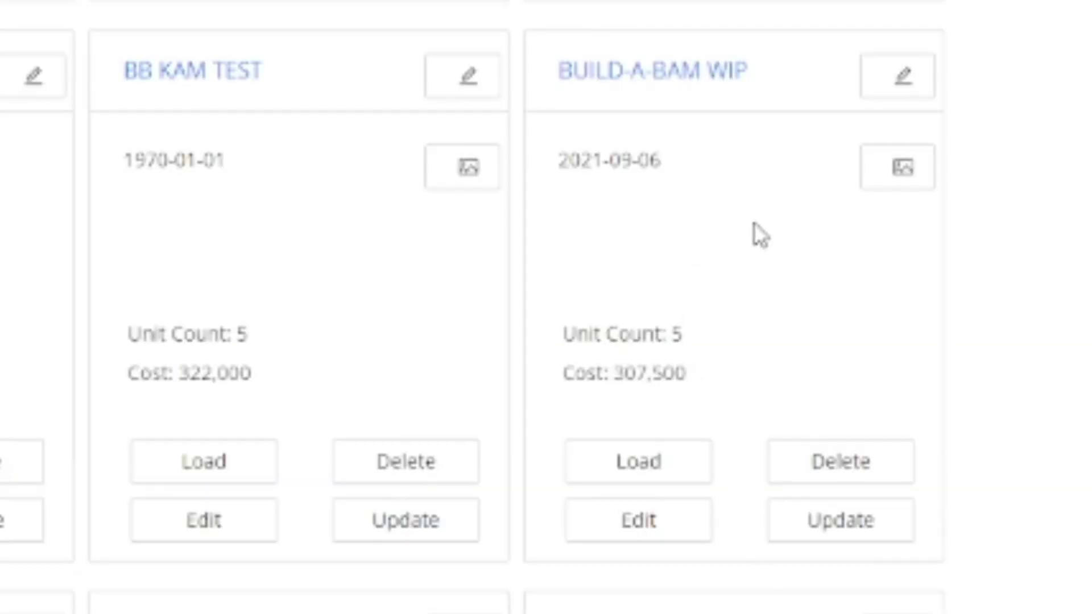
# Edit BUILD-A-BAM WIP, review each unit's mods, and check Kuiil's required Speed target of 315–356.
pyautogui.click(653, 532)
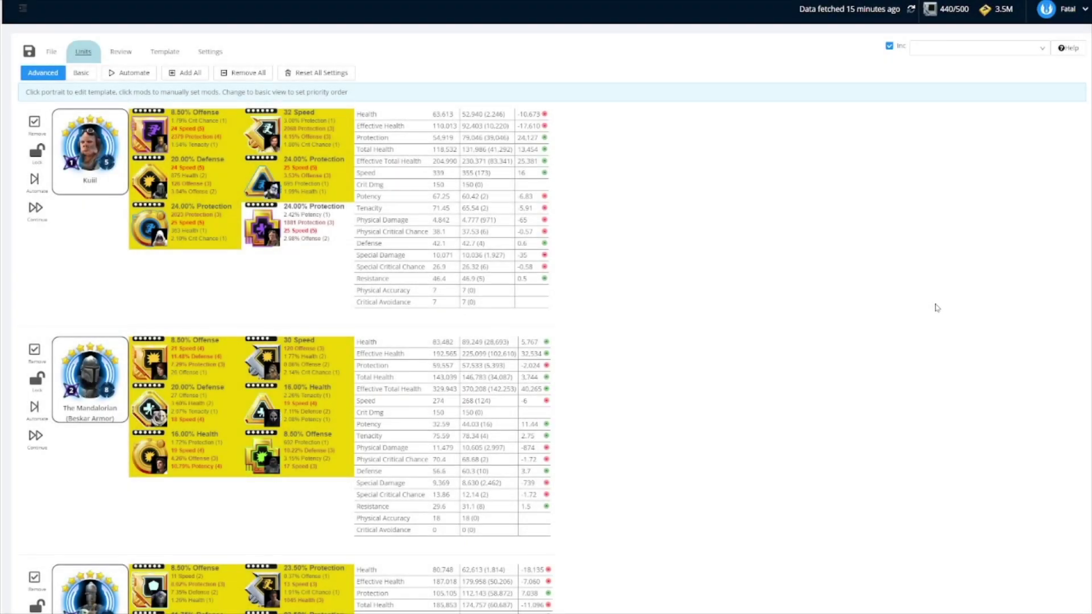
pyautogui.scroll(-10, 771, 353)
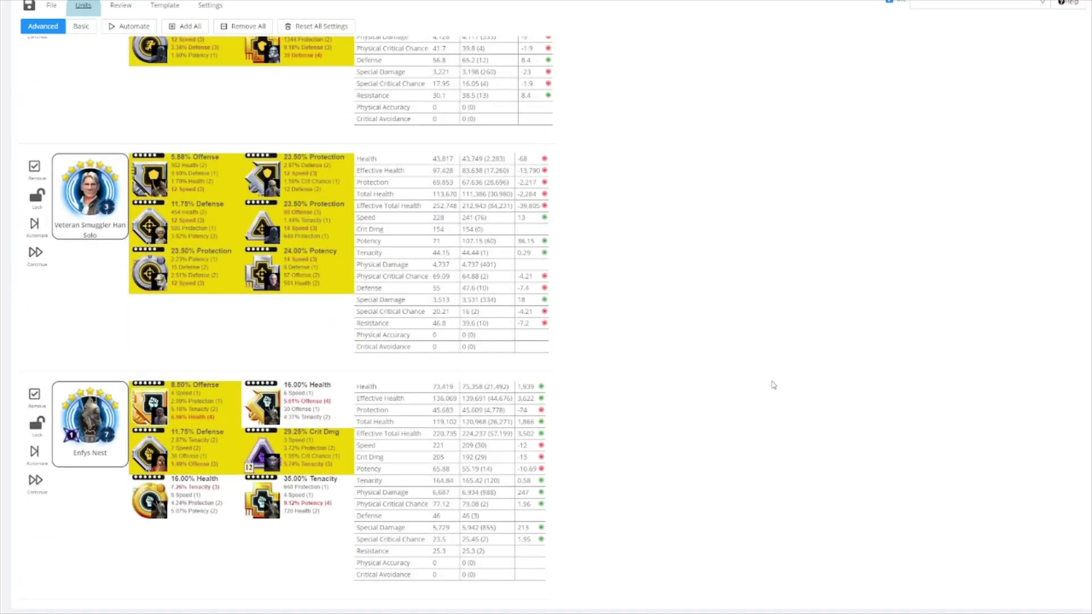
pyautogui.scroll(5, 681, 371)
pyautogui.scroll(5, 681, 371)
pyautogui.click(121, 75)
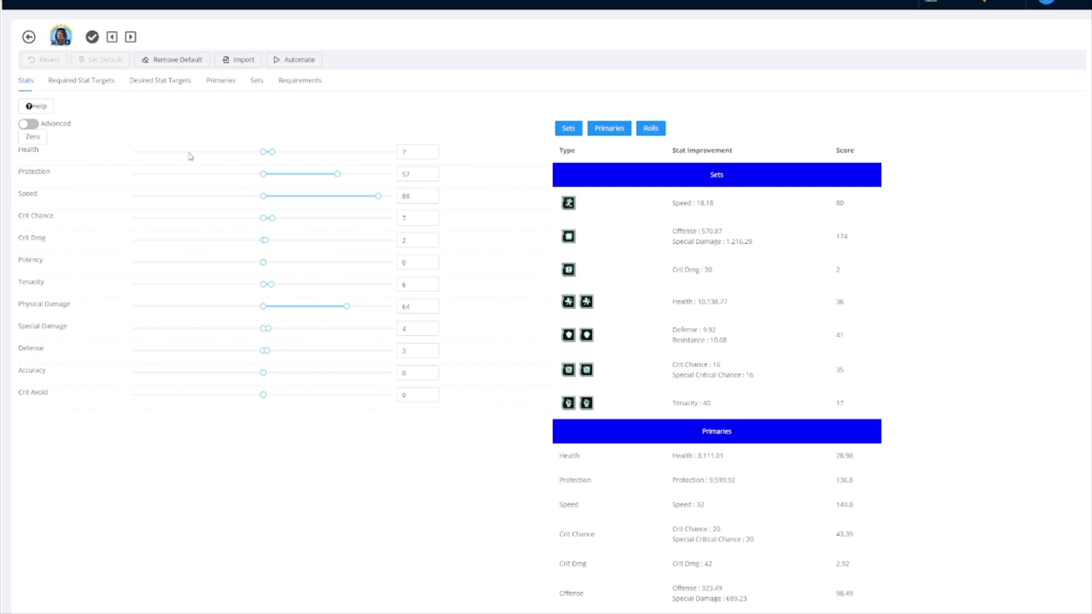
pyautogui.click(98, 81)
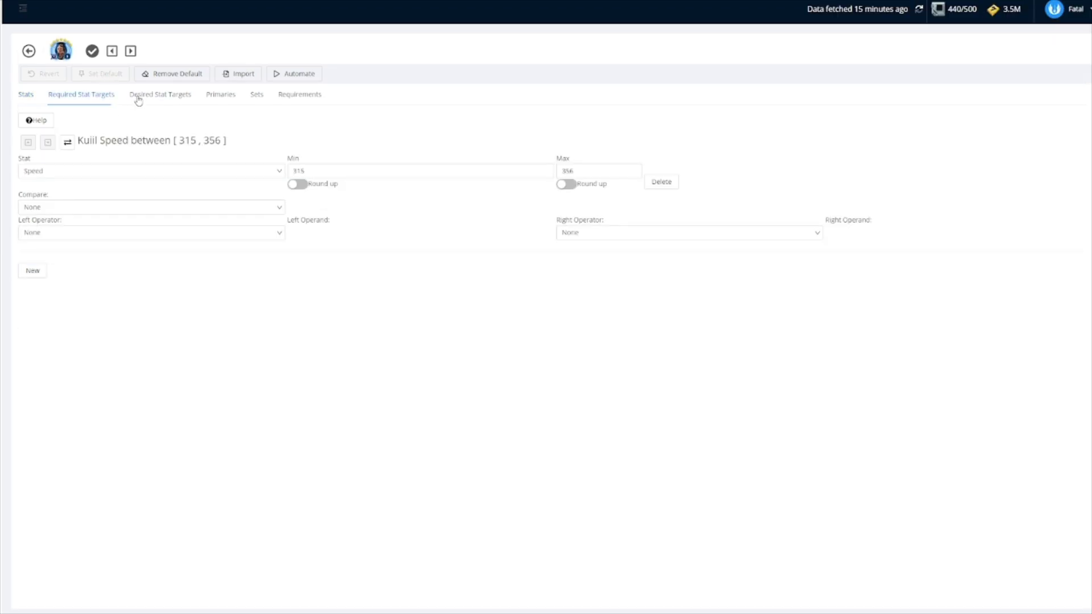